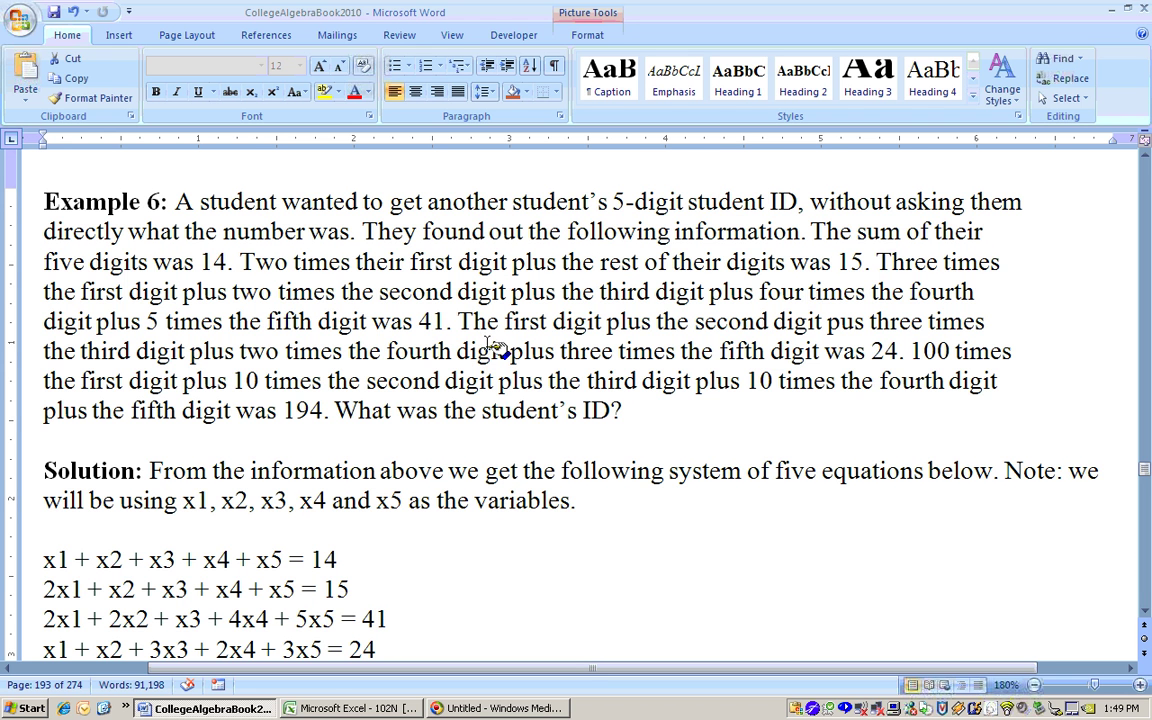
Switch to Excel and scroll the Linear Systems sheet to the 3-to-10 unknowns solver table.
scroll(497, 348, down, 1)
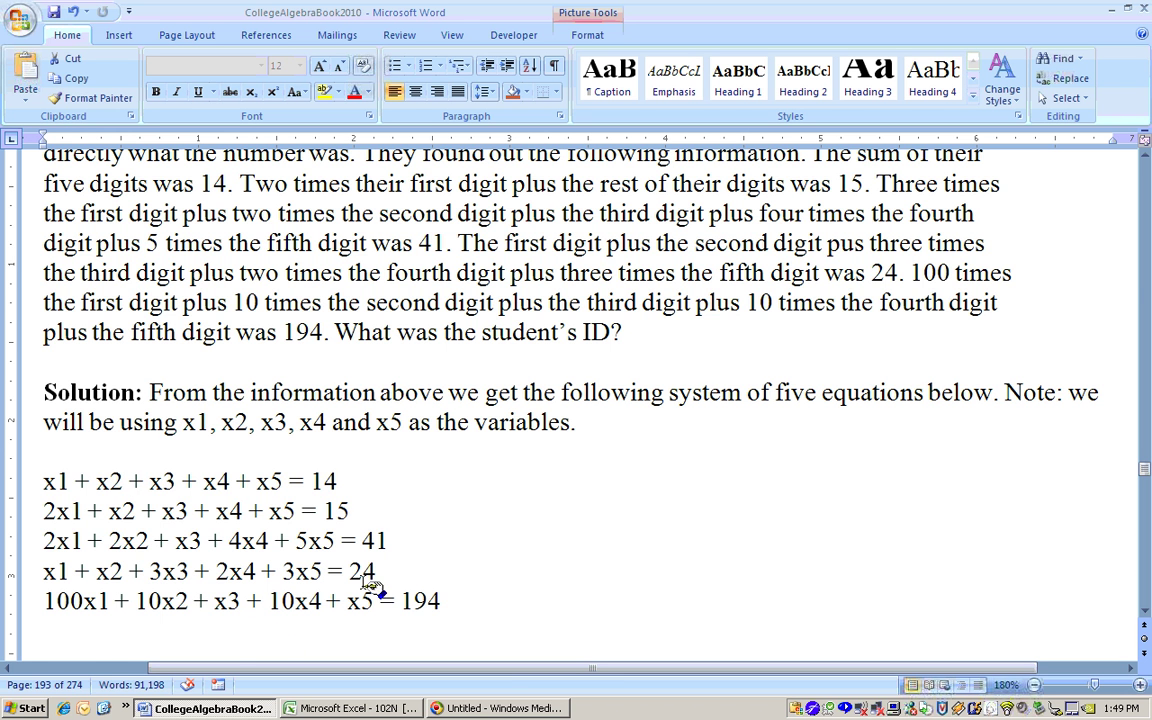
scroll(390, 505, up, 2)
scroll(333, 478, down, 2)
click(360, 708)
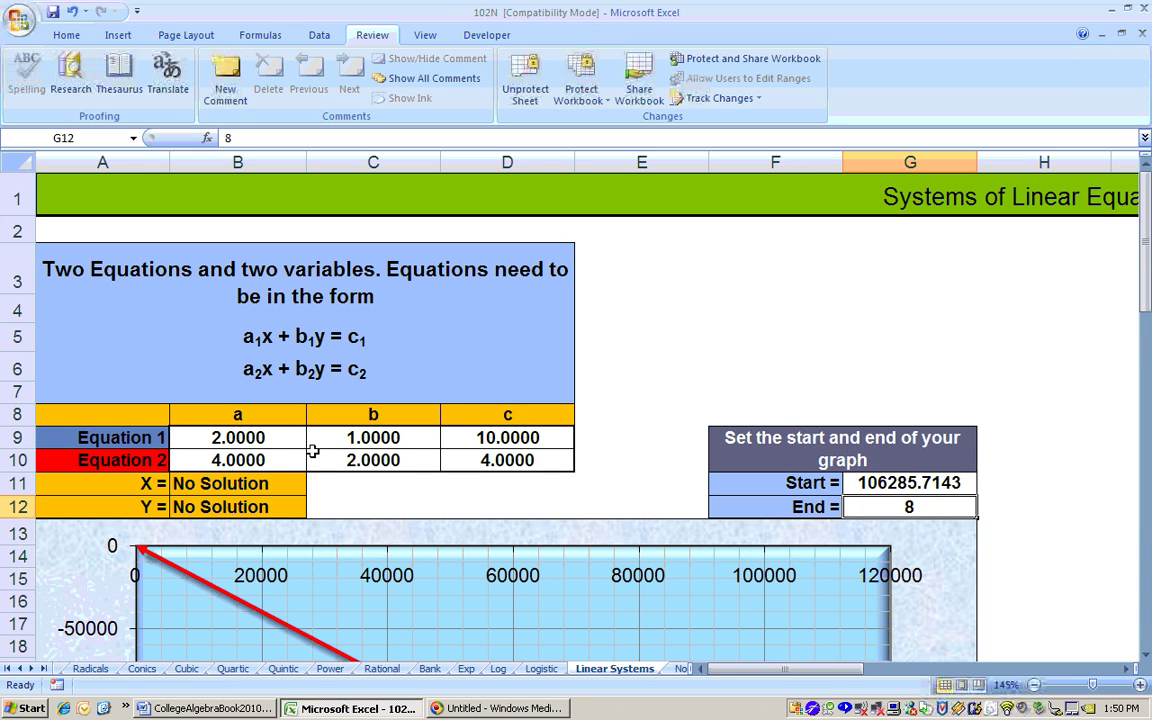
drag(828, 672, 738, 670)
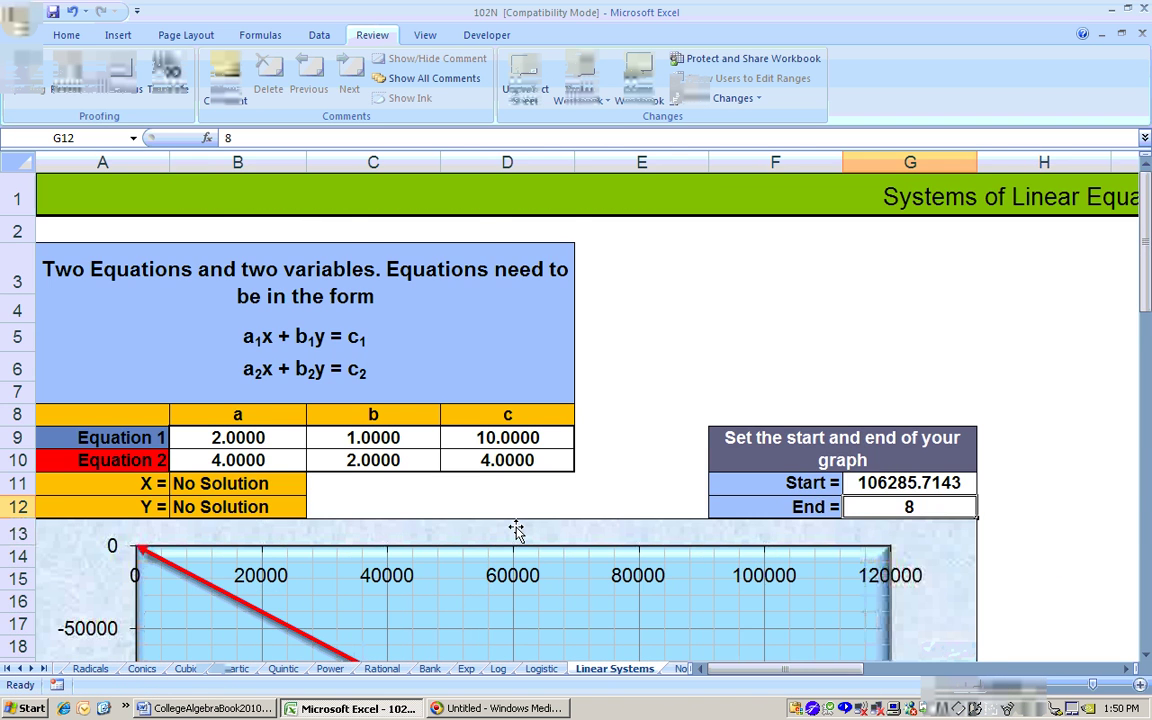
scroll(514, 530, down, 2)
scroll(514, 530, down, 8)
scroll(510, 523, up, 1)
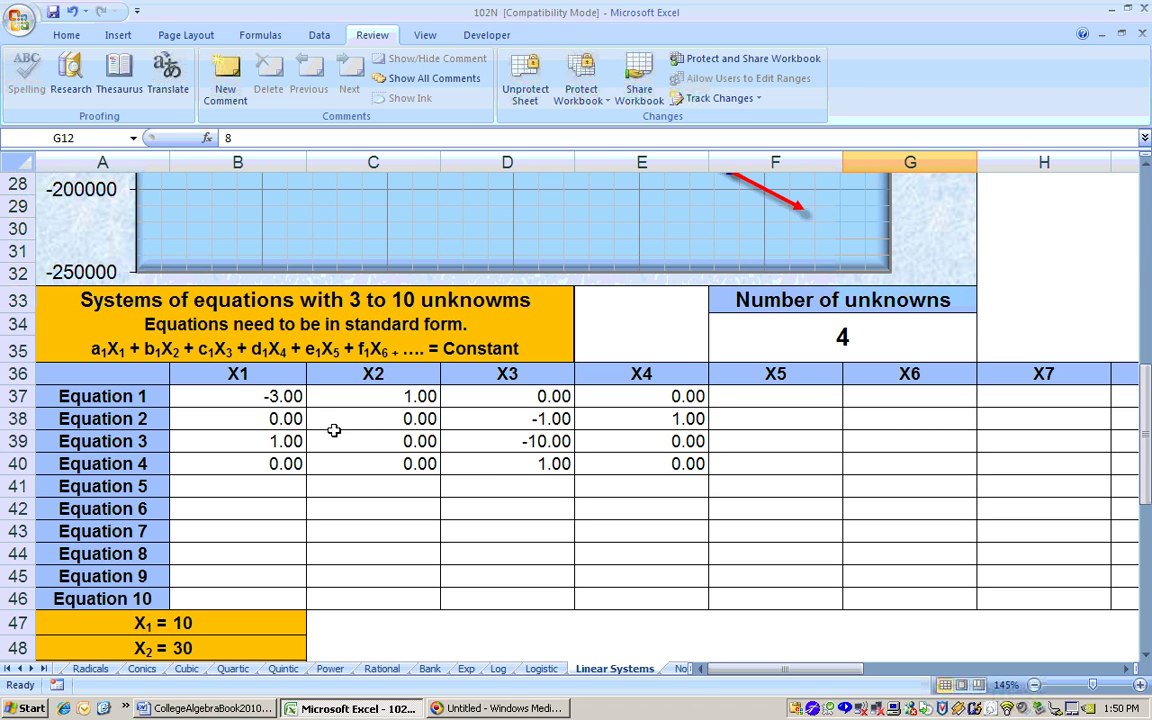
Set the number of unknowns in F34 to 5.
click(873, 337)
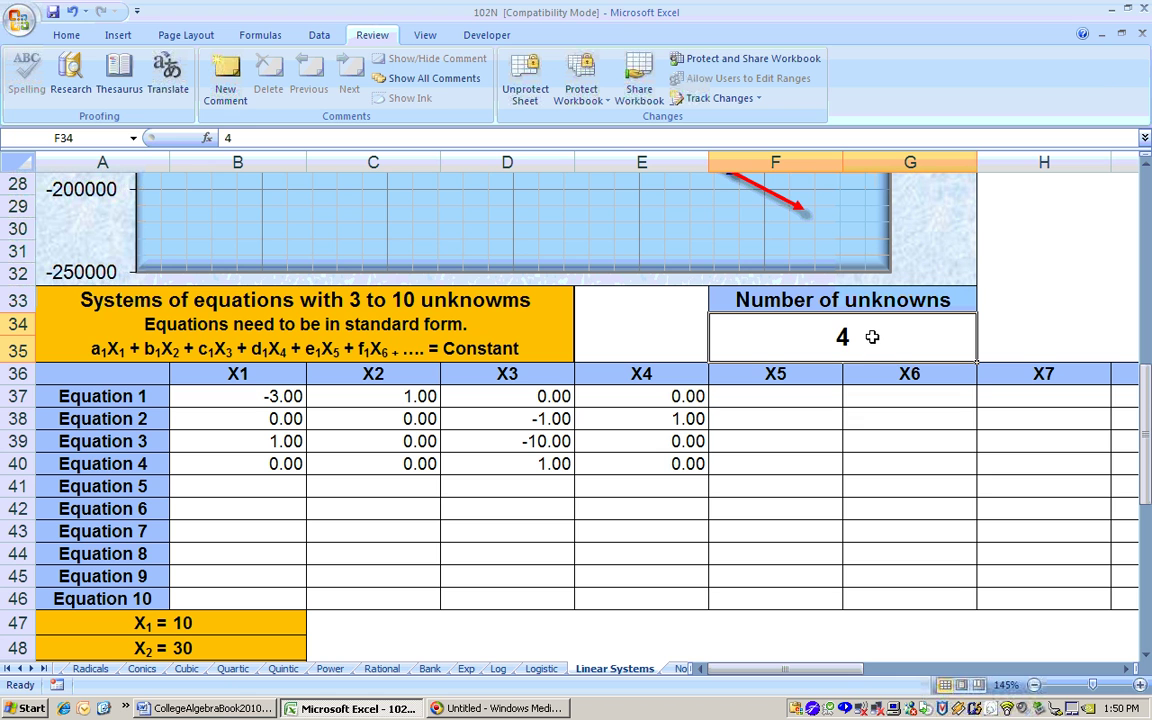
text(5)
key(Return)
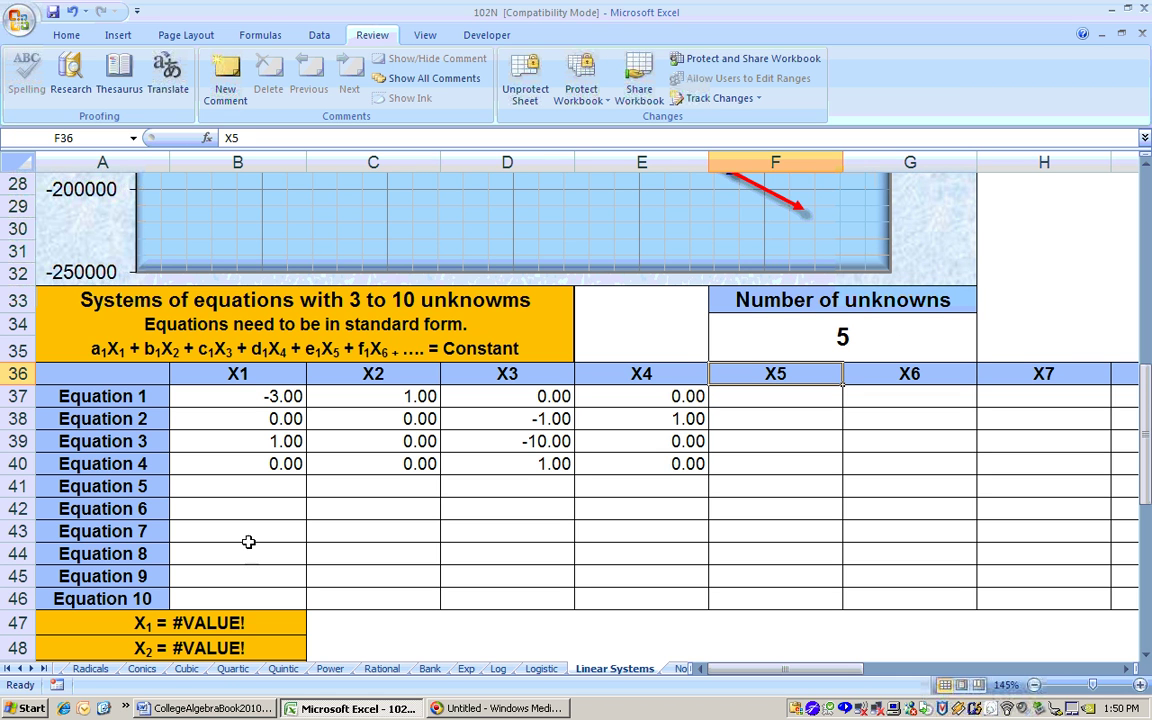
Enter Equation 1 in row 37 as coefficients 1, 1, 1, 1, 1 with constant 14.
click(283, 397)
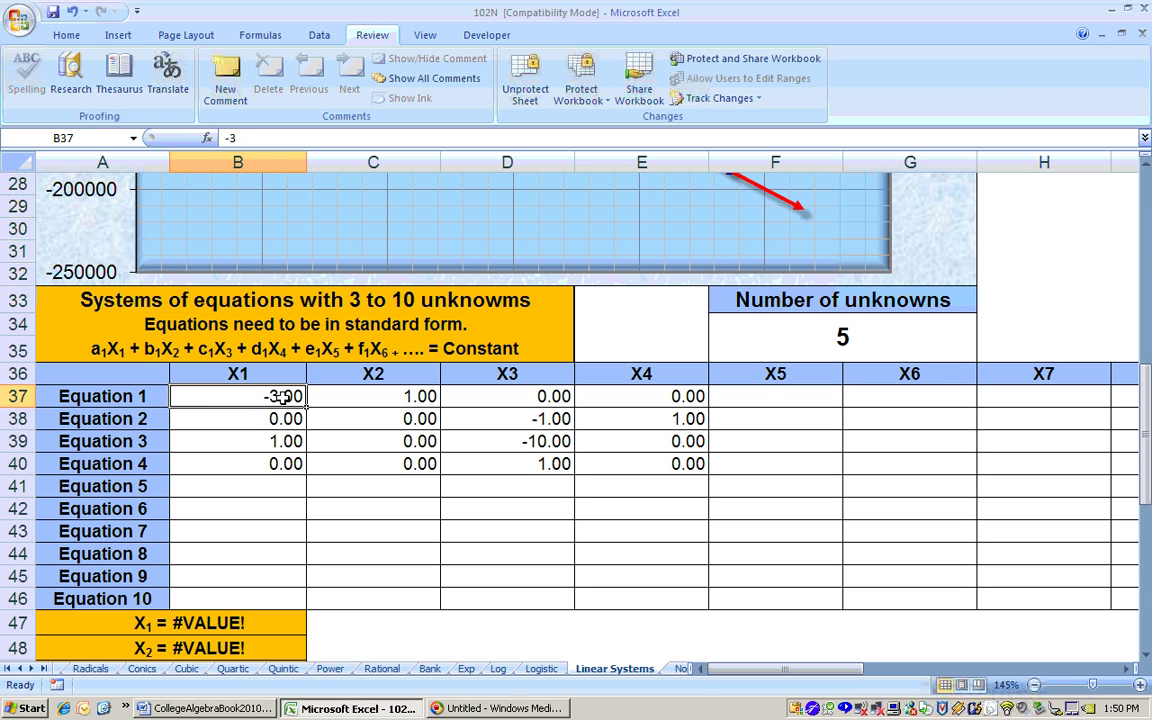
text(1)
key(Tab)
text(1)
key(Tab)
text(1)
key(Tab)
text(1)
key(Tab)
text(1)
key(Tab)
key(Tab)
key(Tab)
key(Tab)
key(Tab)
key(Tab)
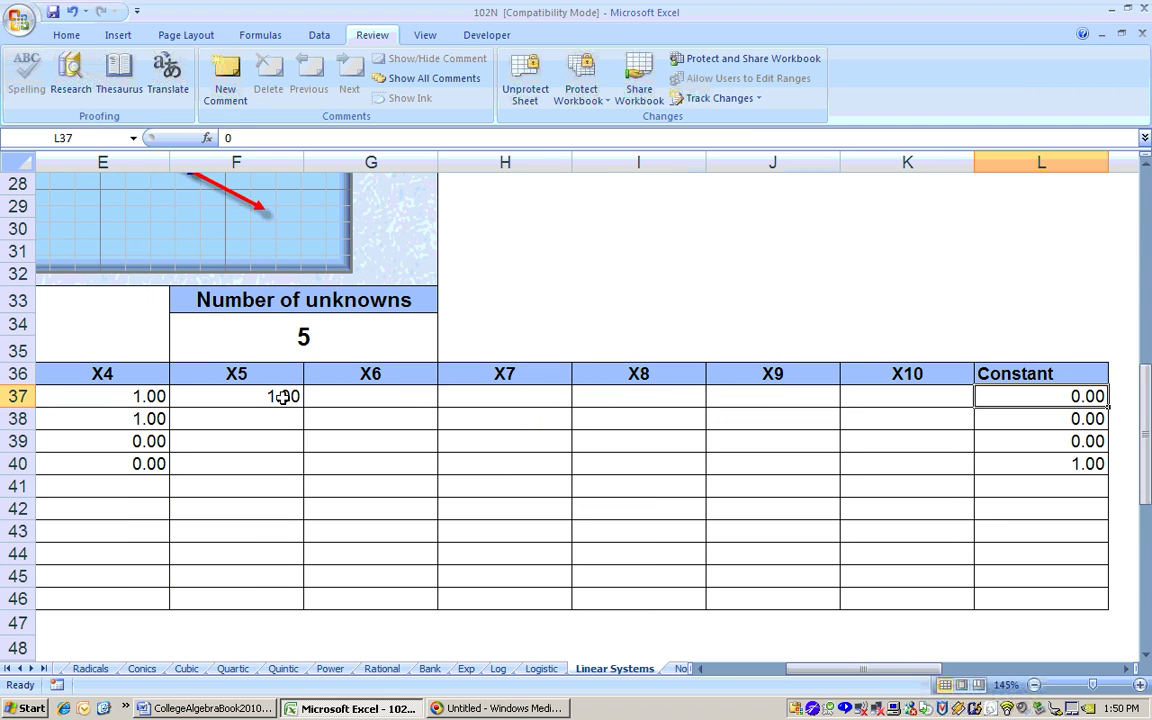
text(14)
key(Return)
Enter Equation 2 in row 38 as 2, 1, 1, 1, 1 with constant 15, then return to Word.
text(15)
key(Left)
key(Left)
key(Left)
key(Left)
key(Left)
key(Left)
key(Left)
key(Left)
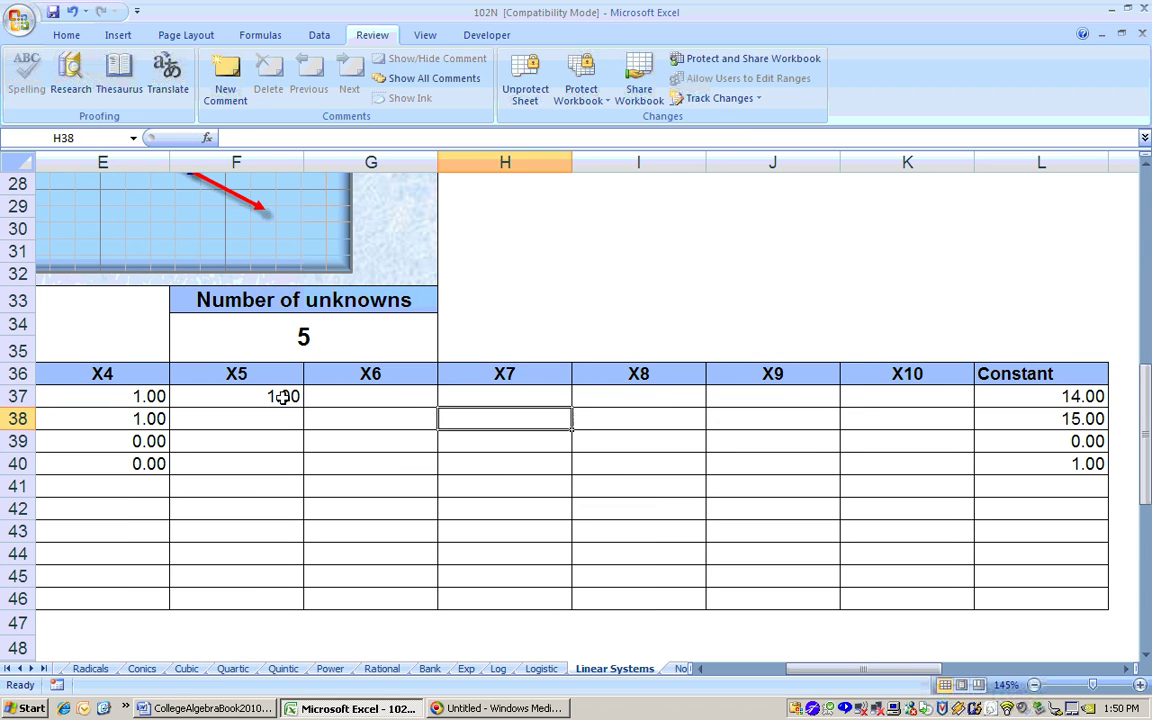
key(Left)
key(Left)
key(Left)
key(Right)
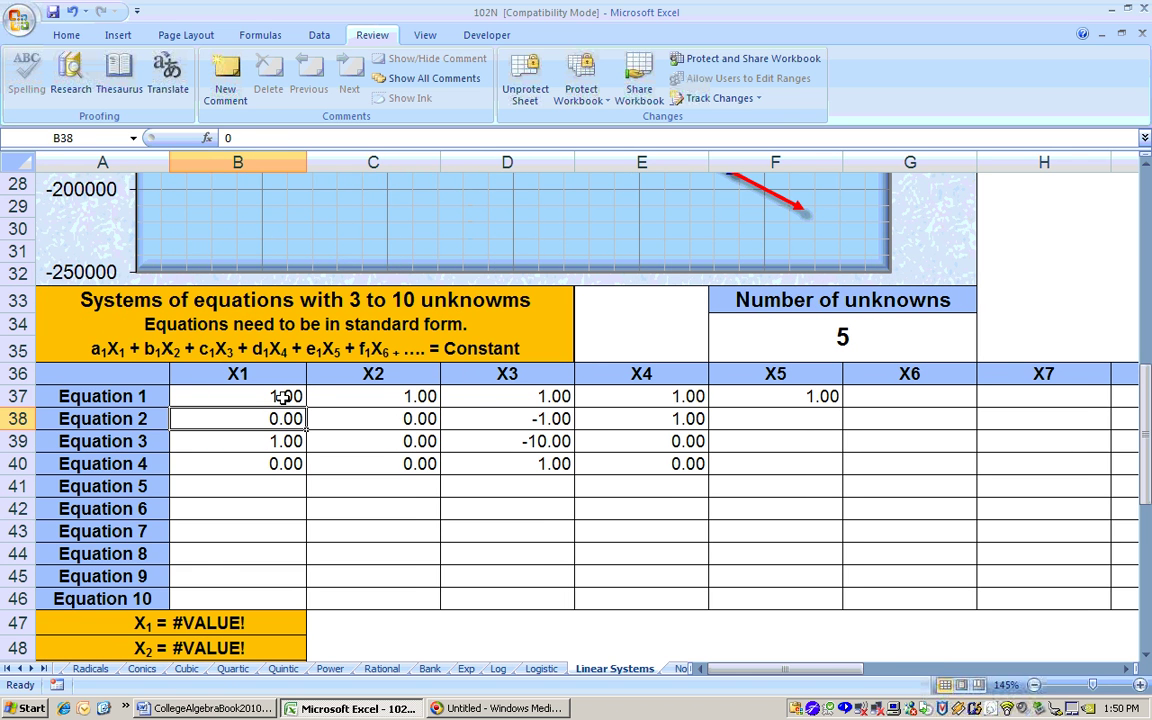
text(2)
key(Right)
text(1)
key(Right)
text(1)
key(Right)
key(Right)
text(1)
key(Right)
key(Down)
key(Left)
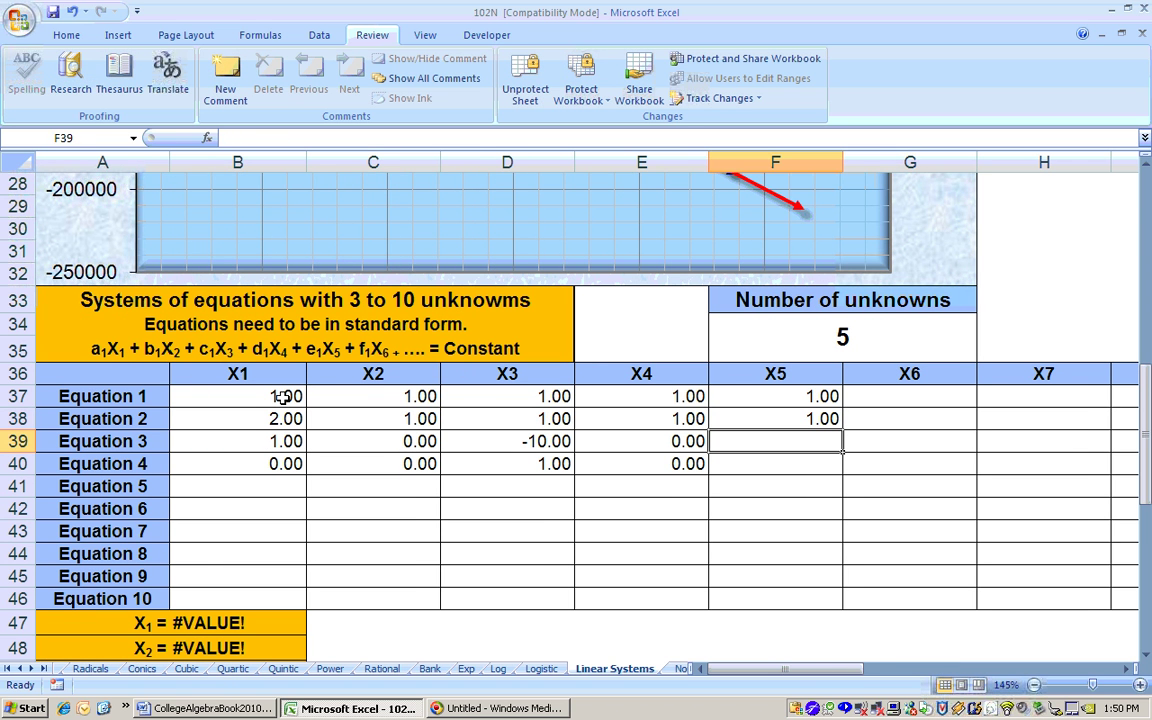
scroll(279, 397, down, 3)
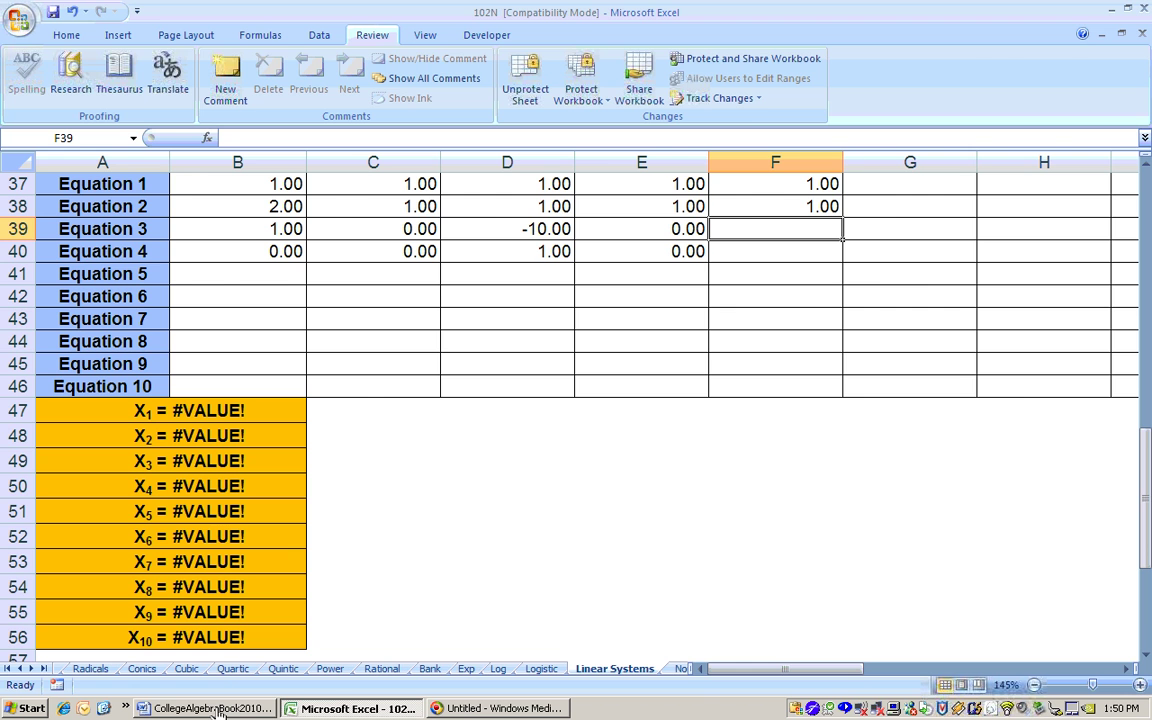
click(247, 712)
Scroll the Word textbook through the remaining coefficient, constant and solution tables.
scroll(445, 475, down, 2)
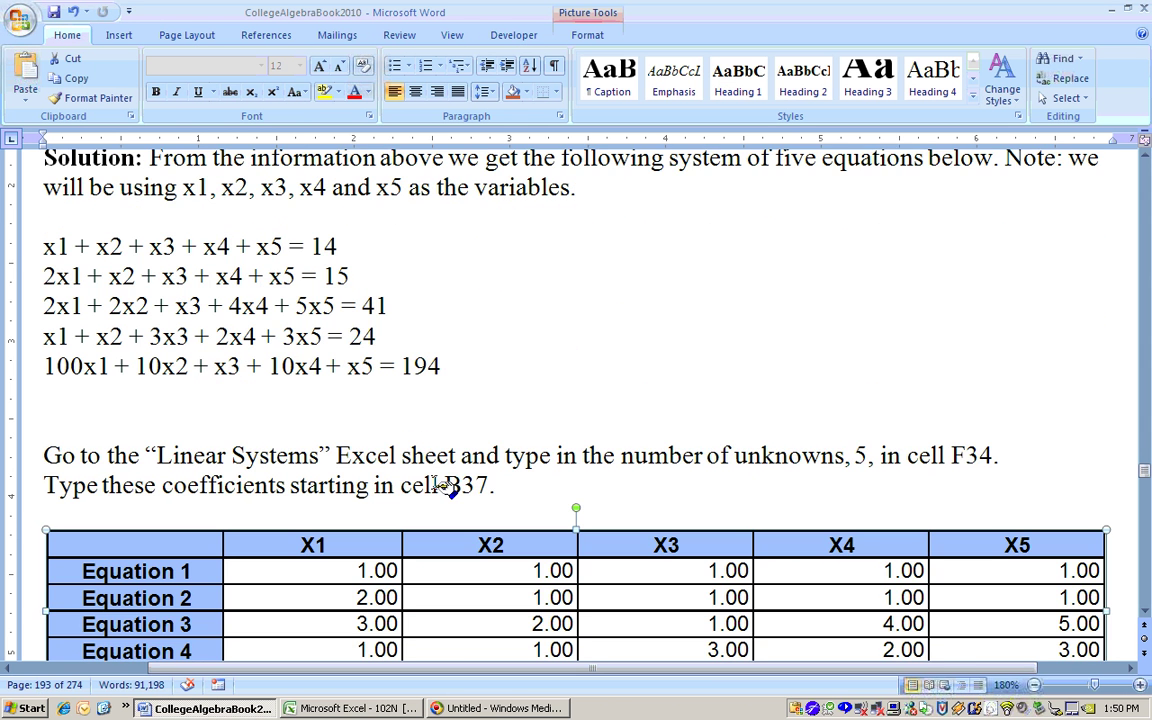
scroll(455, 456, down, 2)
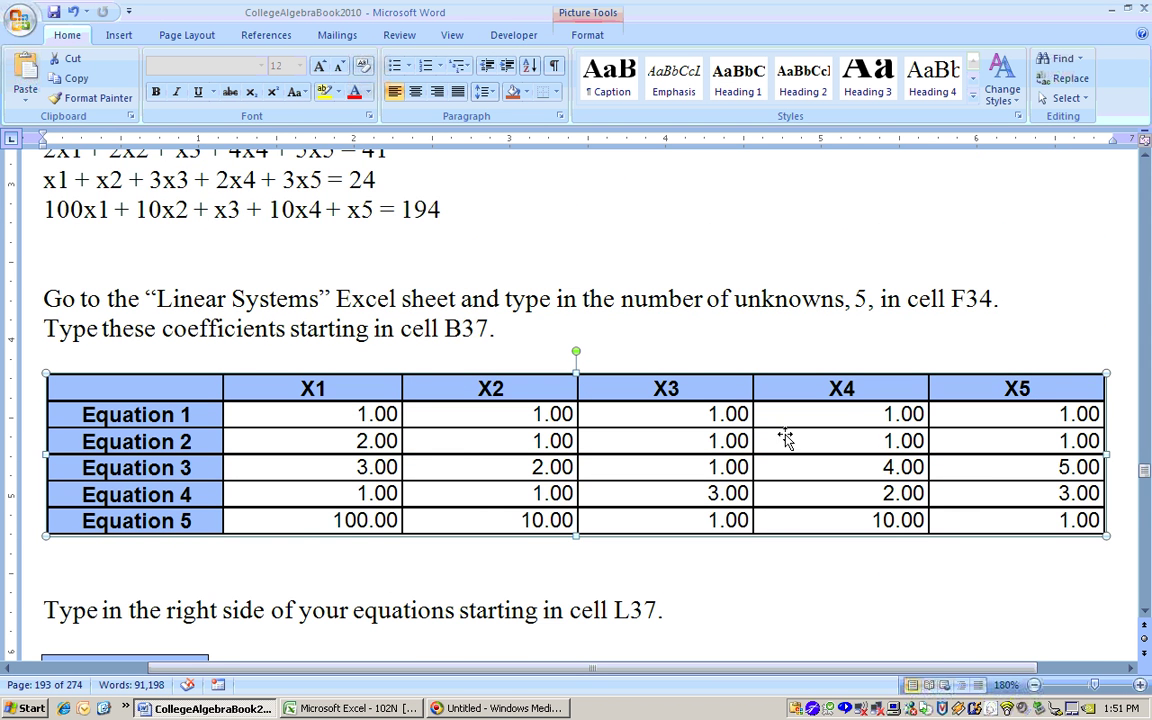
scroll(950, 527, down, 3)
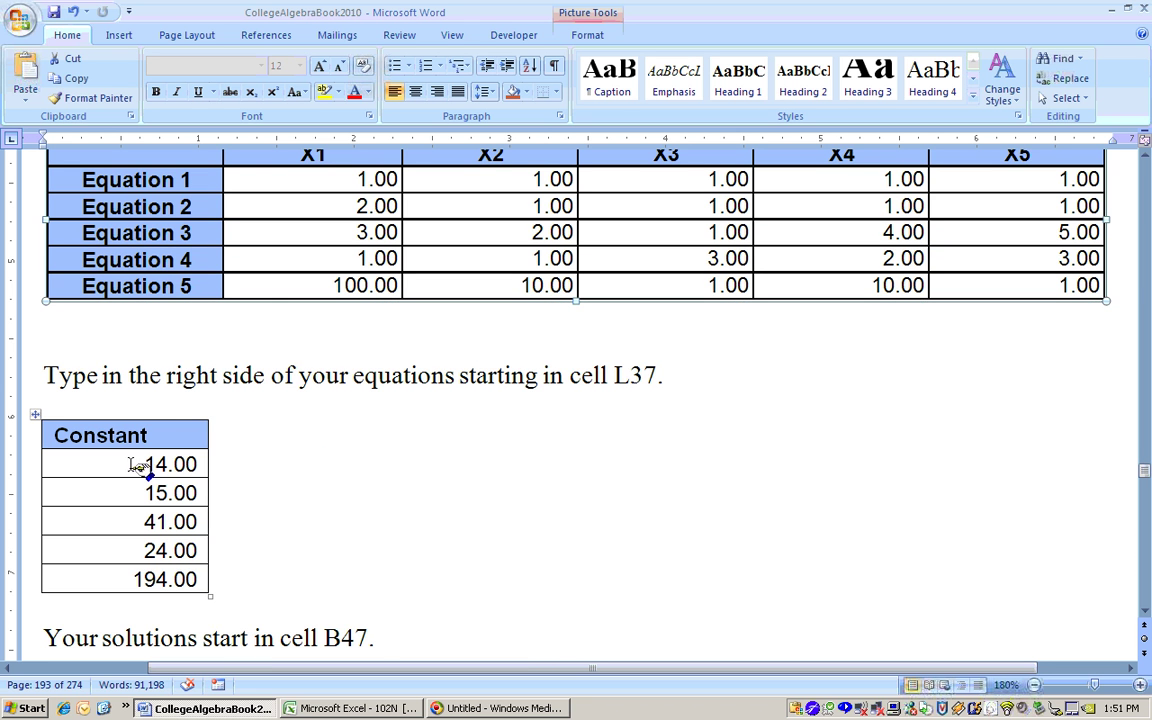
scroll(165, 540, down, 2)
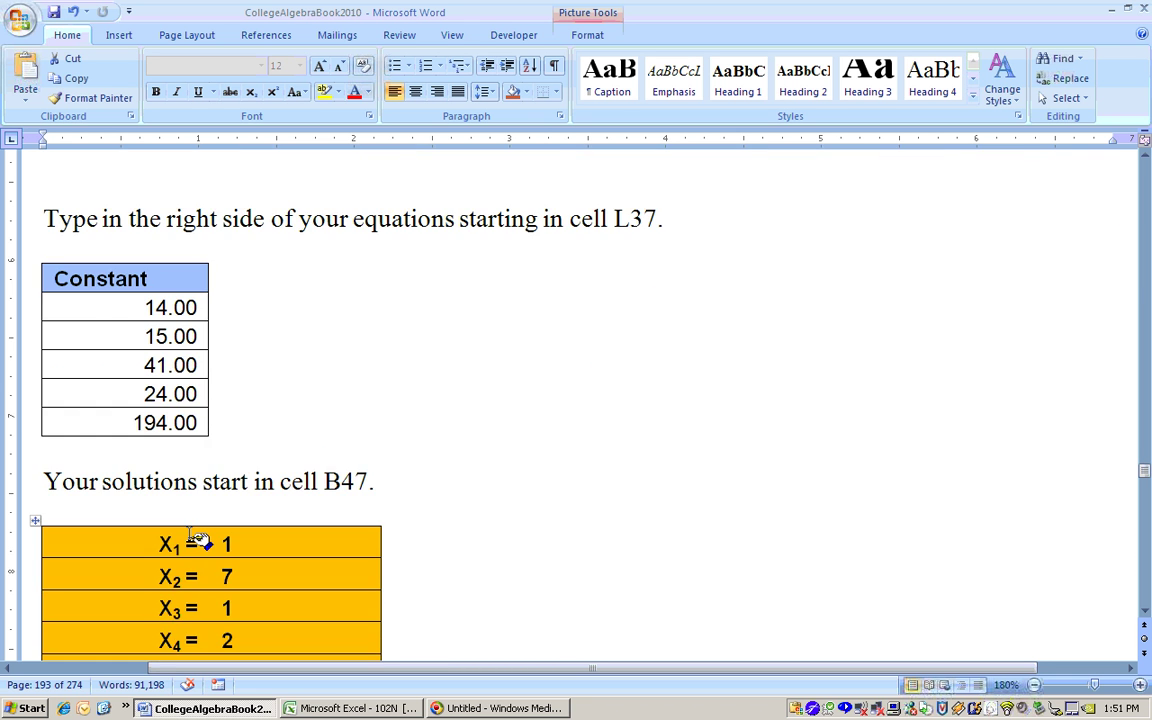
scroll(195, 537, up, 3)
scroll(258, 502, up, 2)
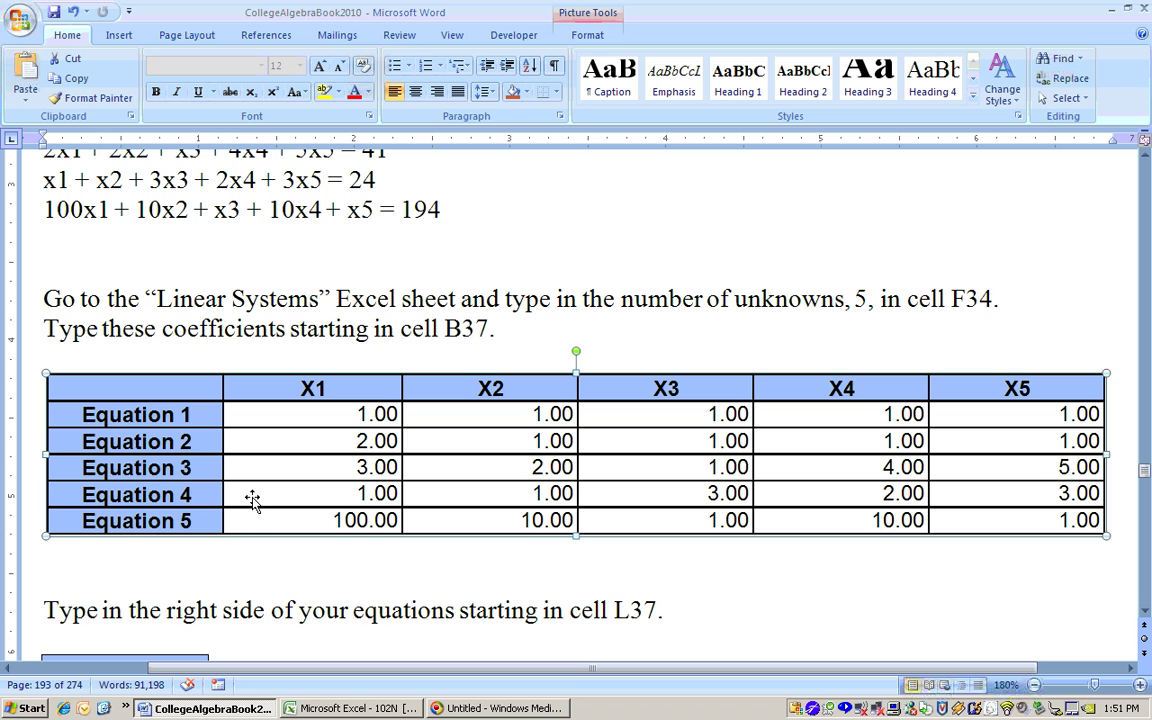
scroll(330, 494, down, 7)
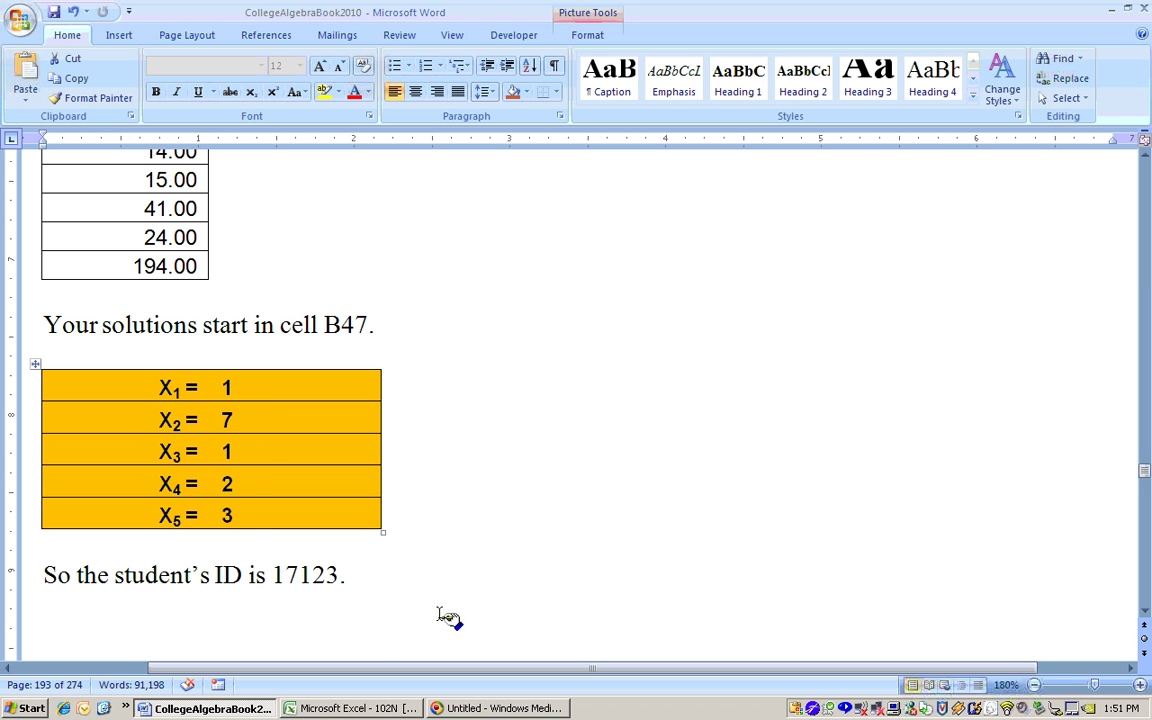
scroll(446, 614, up, 3)
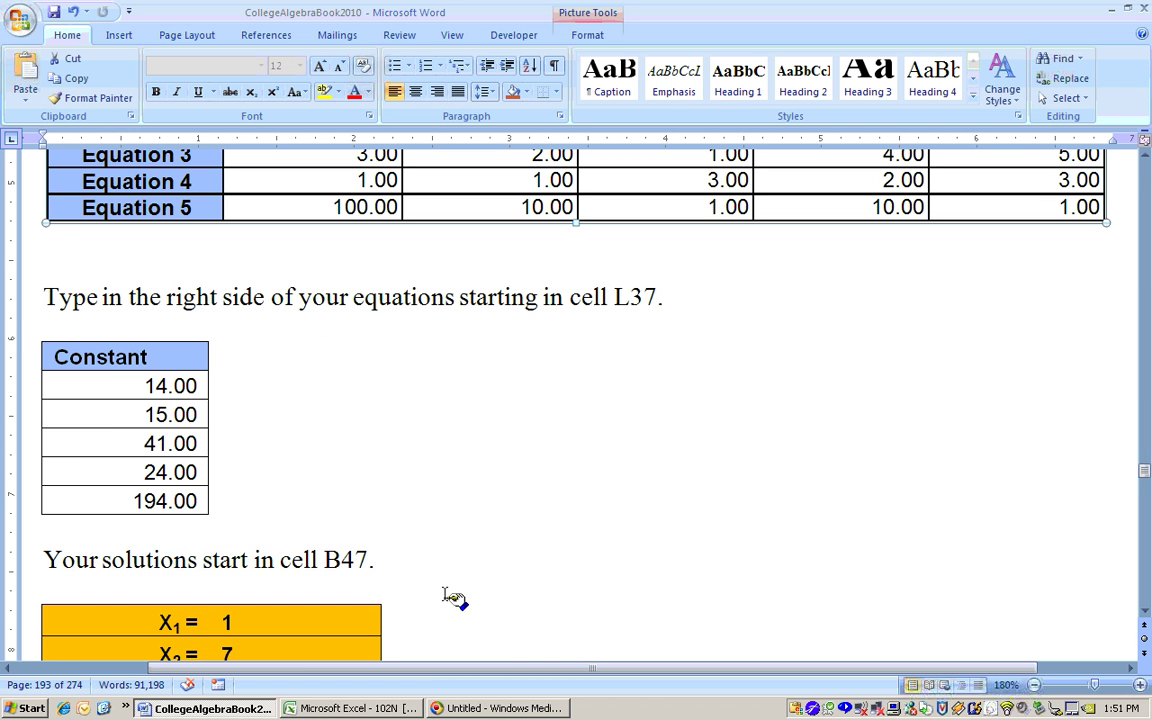
scroll(455, 598, up, 8)
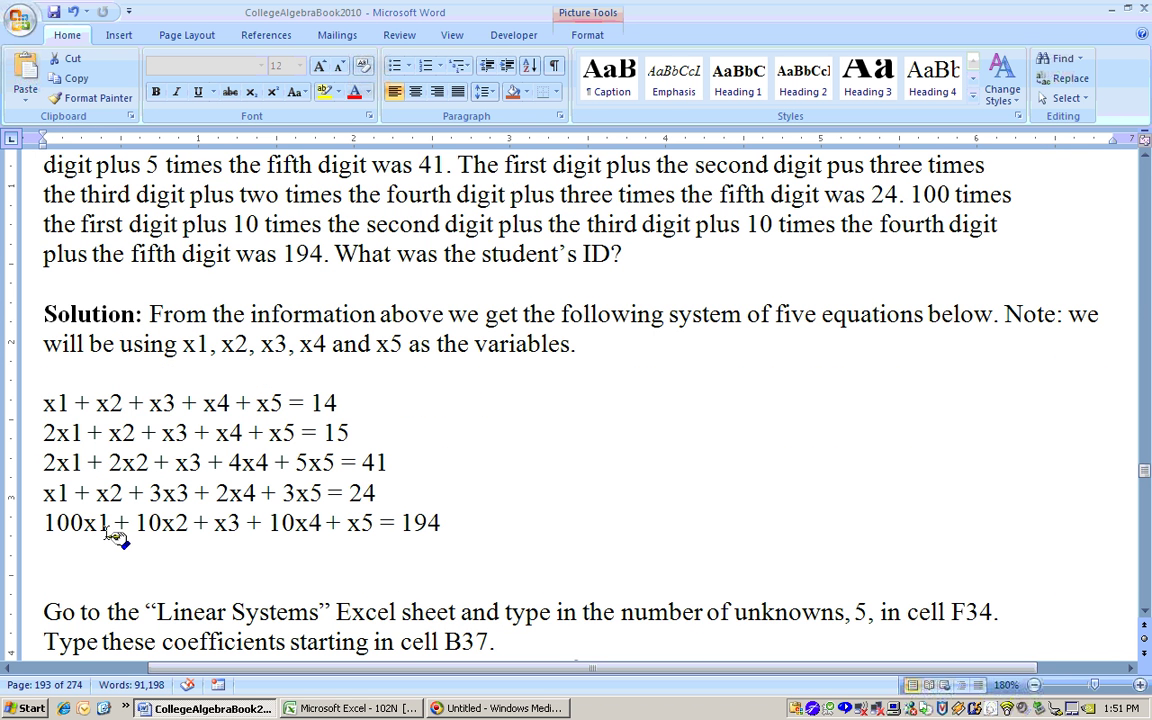
Check the Excel equations table for the remaining rows, then go back to Word.
click(365, 708)
scroll(362, 460, up, 2)
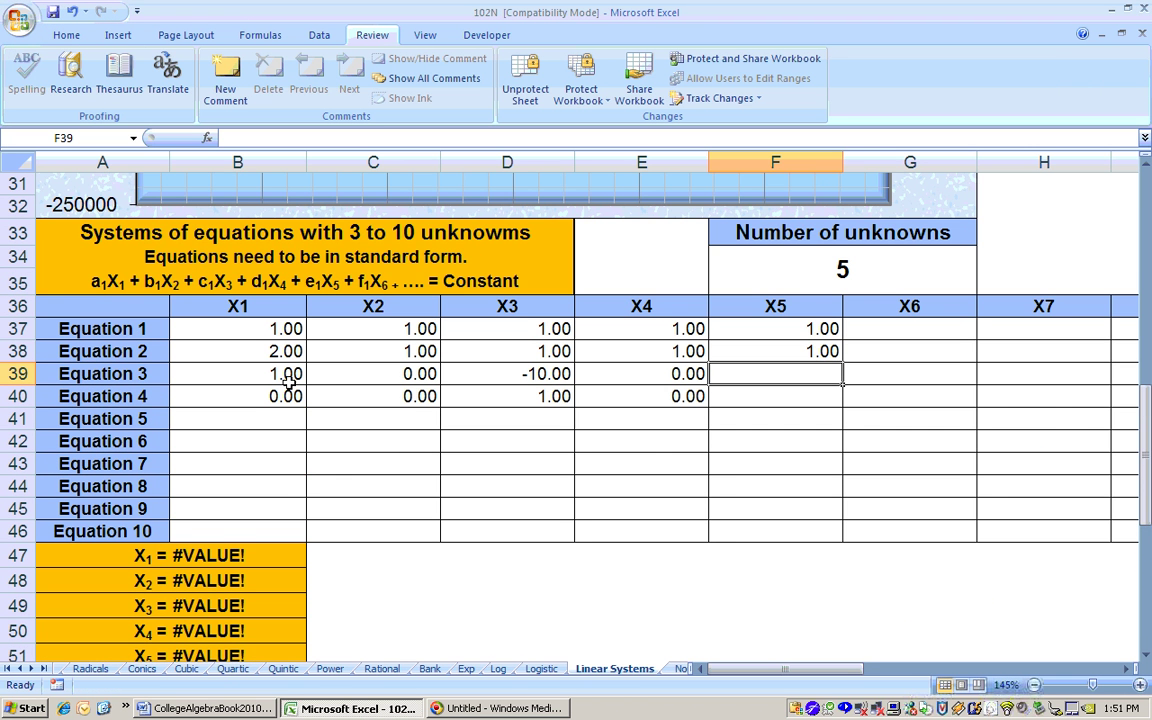
click(1124, 669)
drag(864, 670, 700, 670)
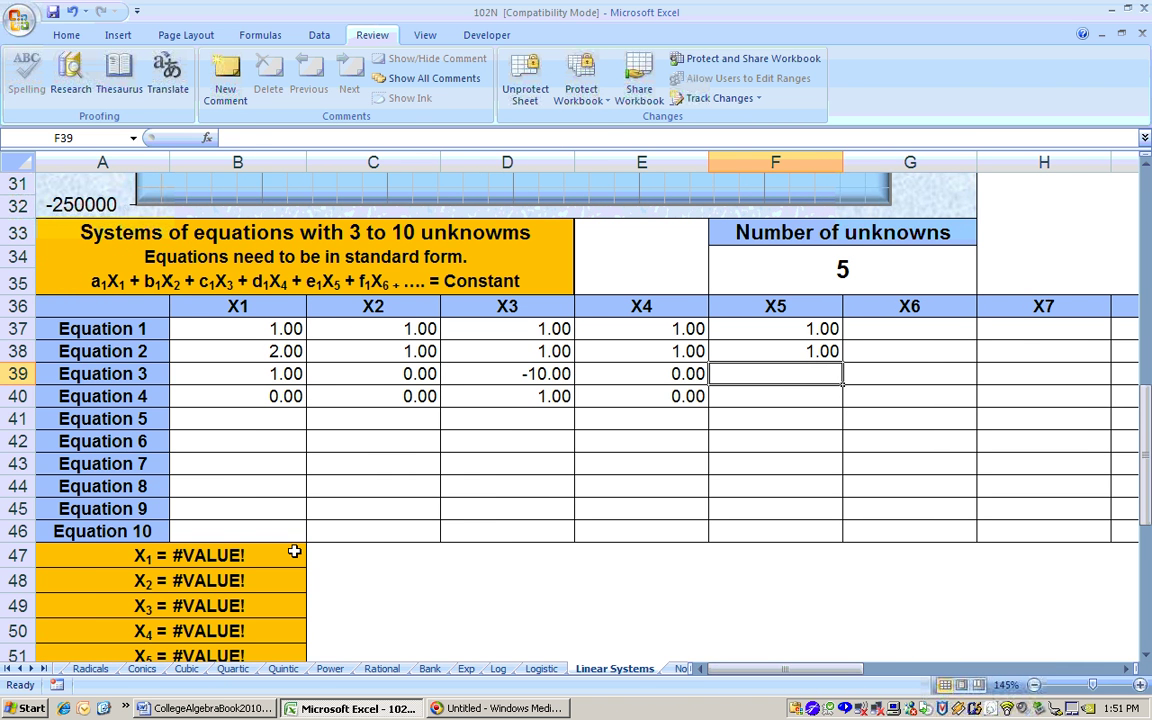
key(alt+Tab)
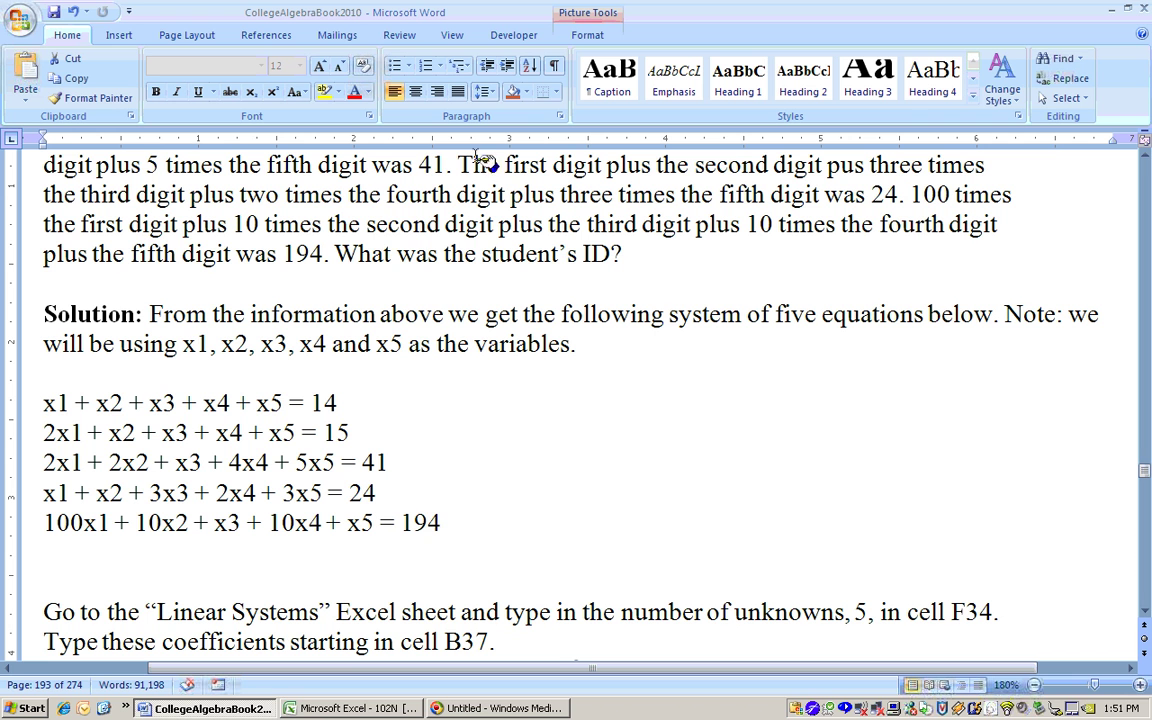